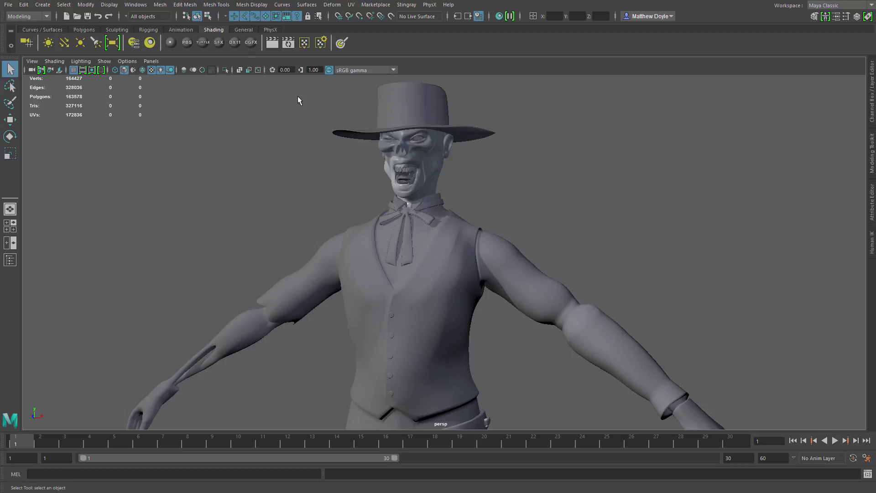
Step: Switch the interface to the Rigging workspace
key(space)
click(872, 6)
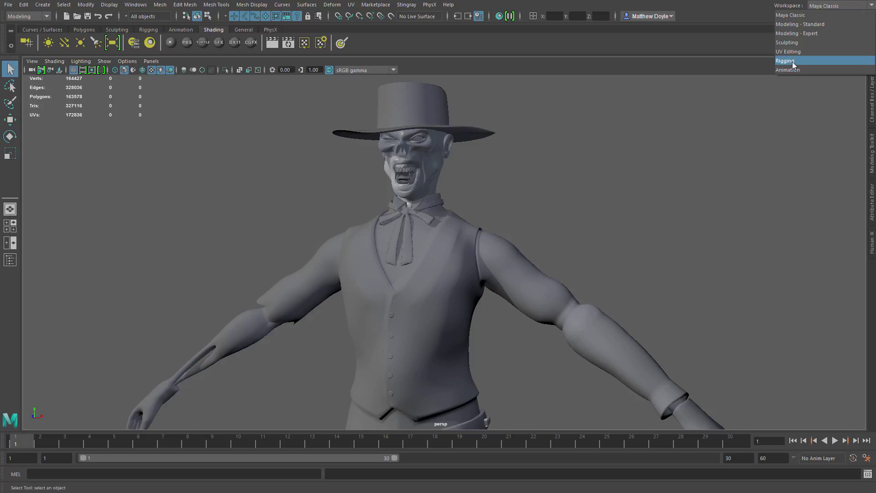
key(Escape)
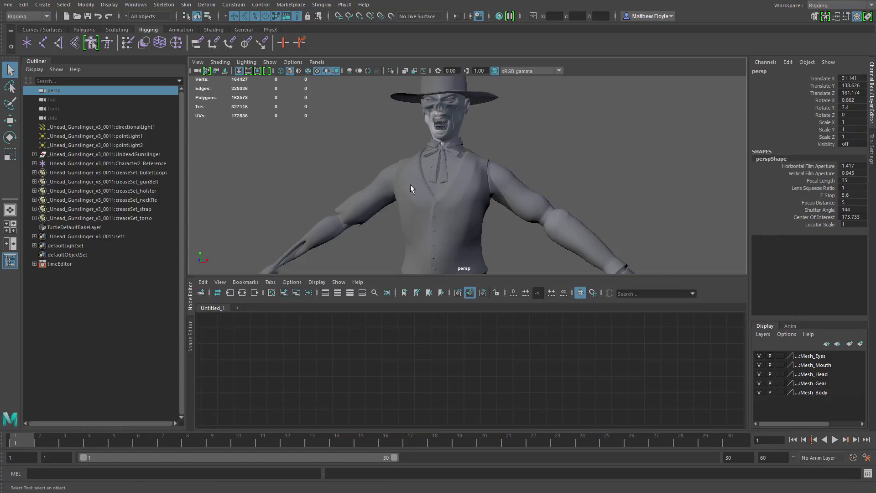
Step: Undock the Outliner from the Rigging layout and close its floating window
drag(36, 61, 427, 150)
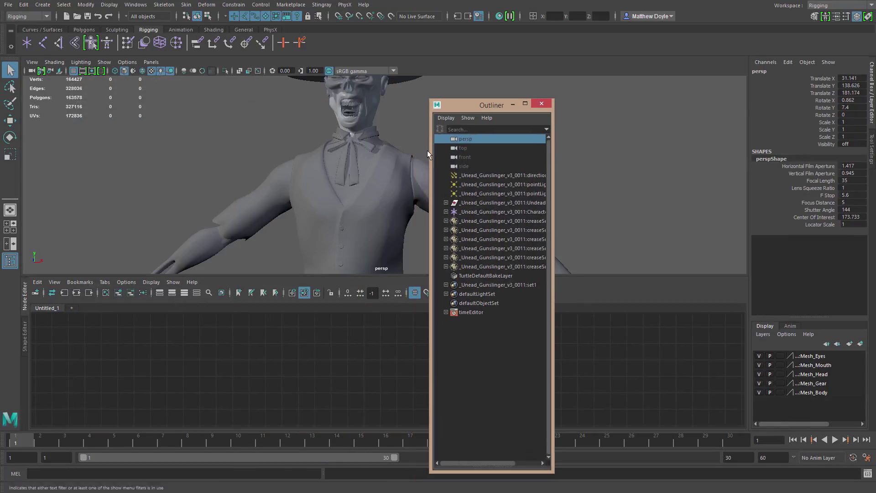
click(541, 109)
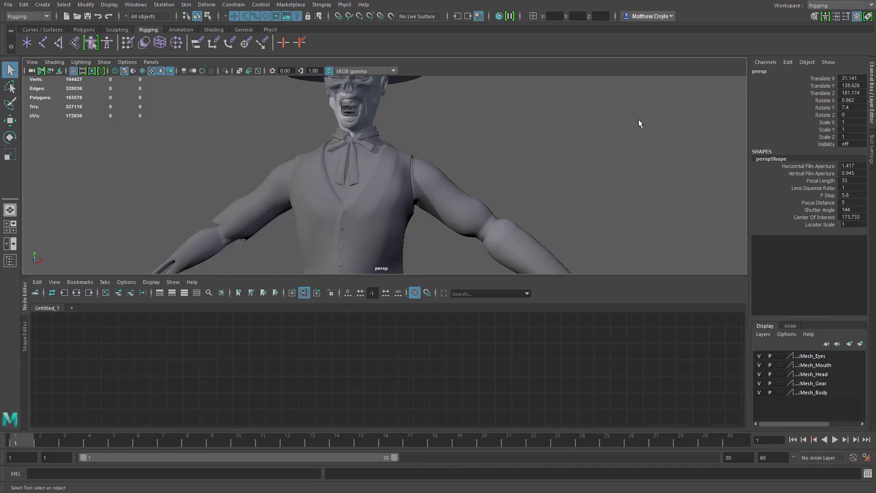
alt+middle_drag(296, 169, 341, 156)
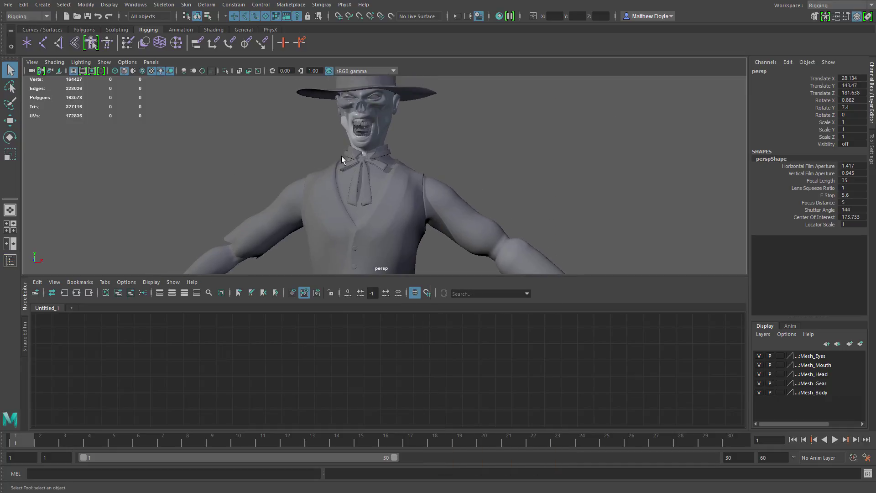
Step: Switch to the Animation workspace and return to the Rigging workspace
click(839, 5)
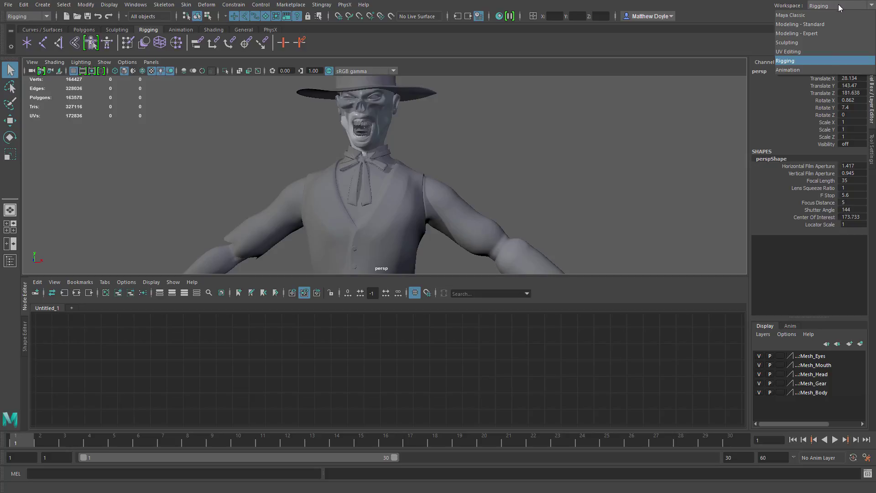
click(791, 72)
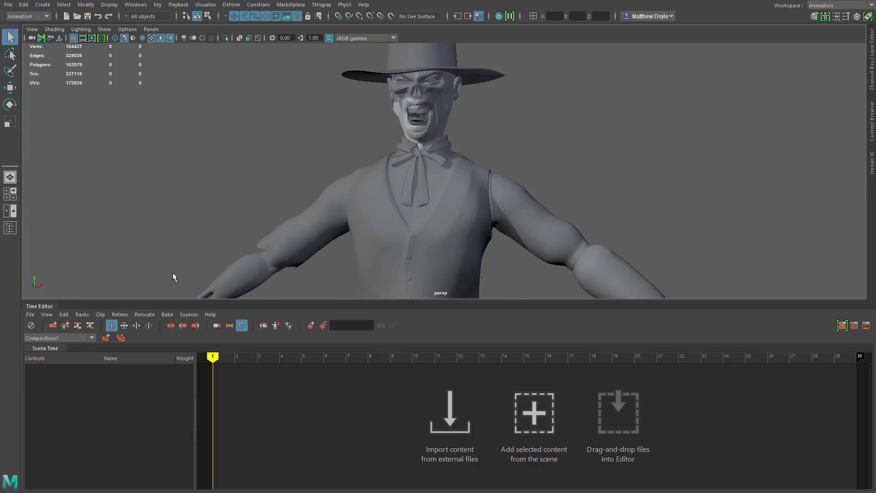
click(831, 5)
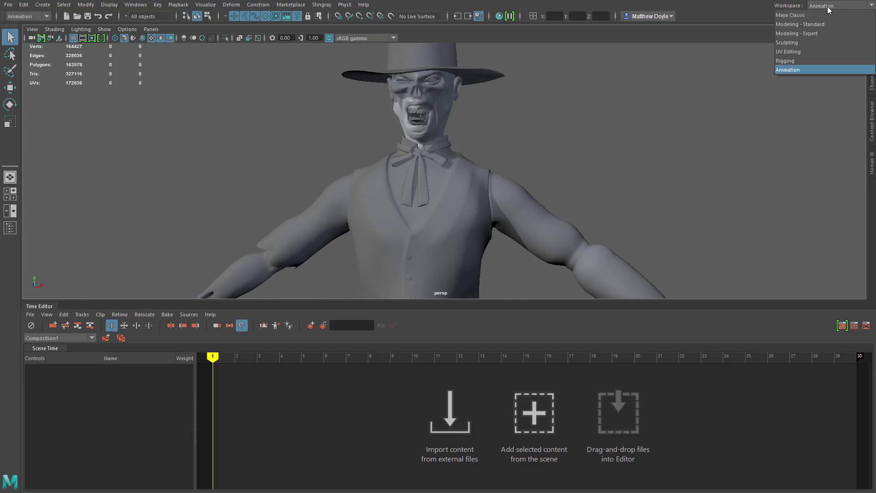
click(783, 63)
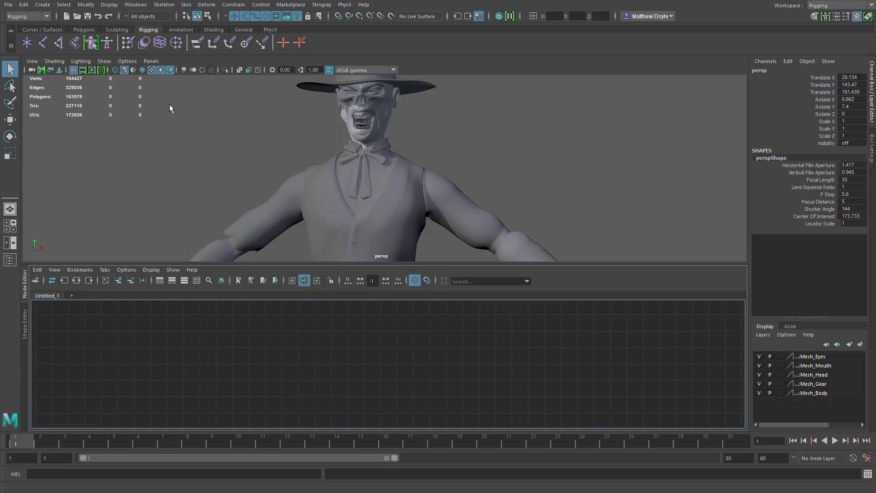
Step: Reset the Rigging workspace to its factory default layout
click(136, 4)
mouse_move(152, 23)
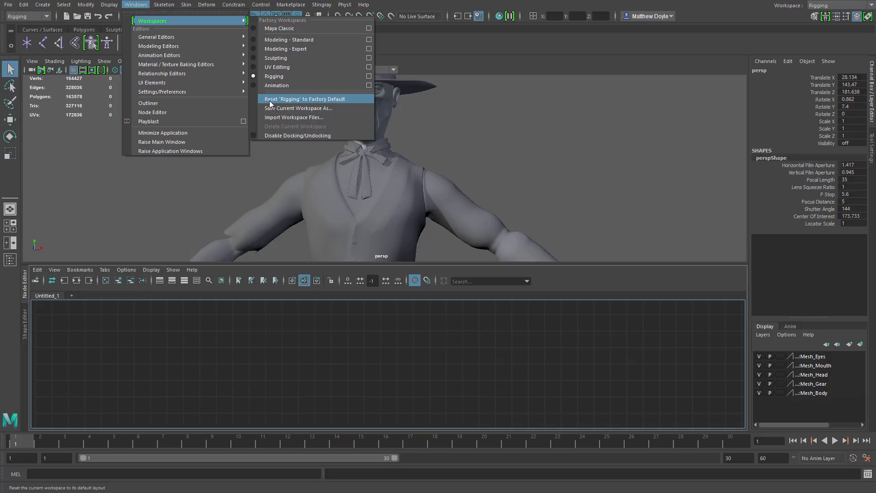
click(333, 99)
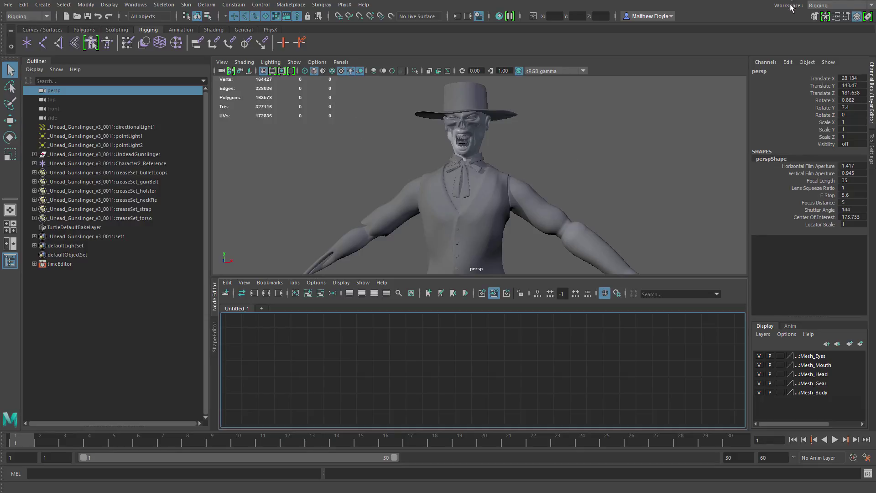
click(817, 6)
click(701, 10)
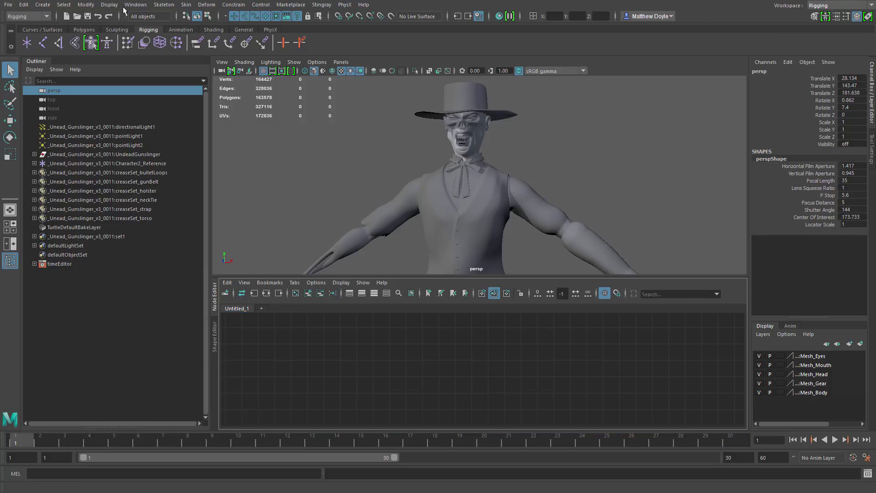
click(135, 5)
mouse_move(157, 27)
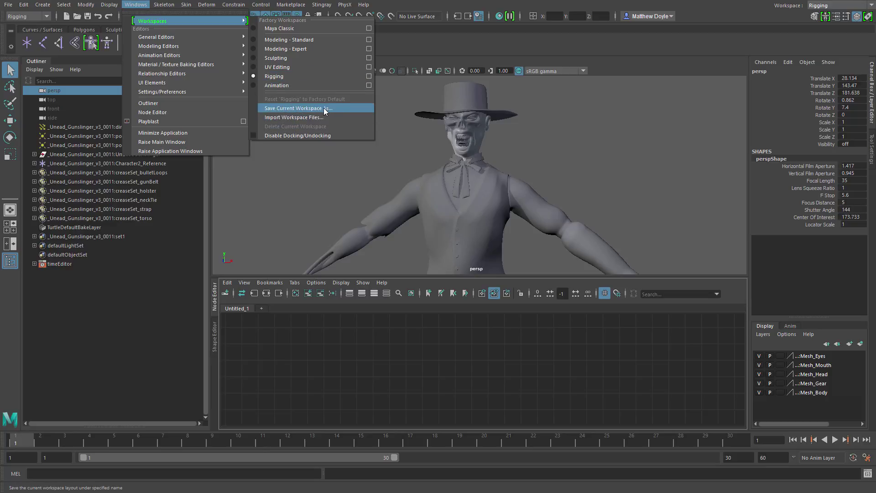
click(311, 180)
Step: Switch the interface to the Maya Classic workspace
click(817, 6)
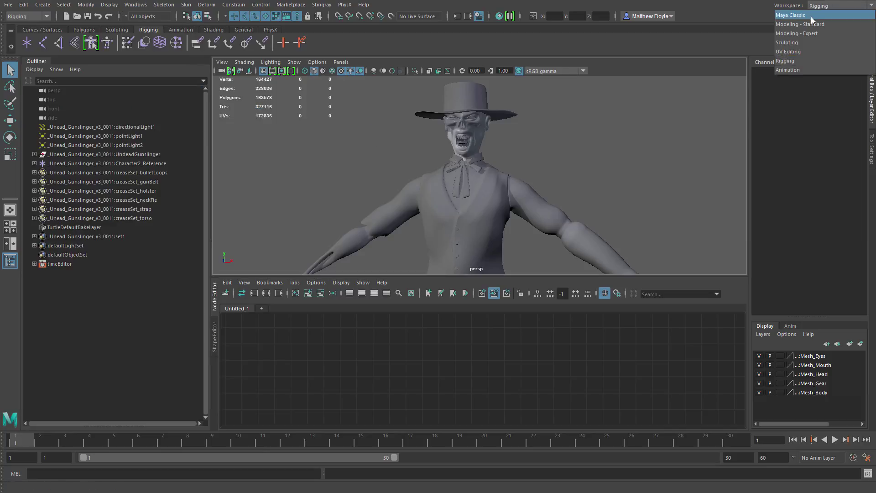
click(811, 17)
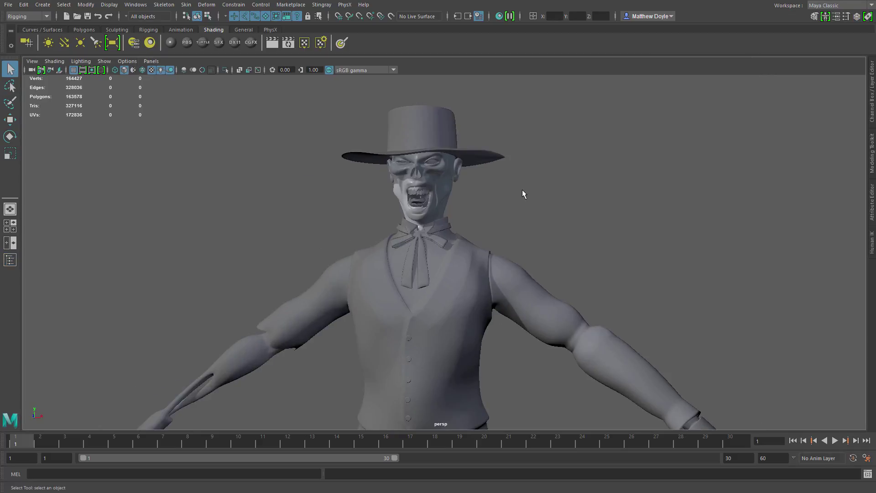
Step: Hide the Help Line, Shelf, Time Slider and Range Slider from the interface using the hotbox
key(space)
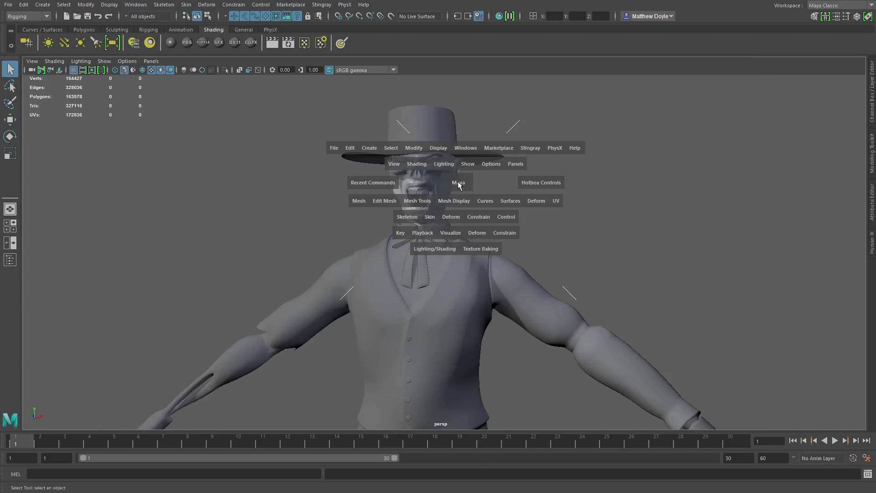
click(458, 183)
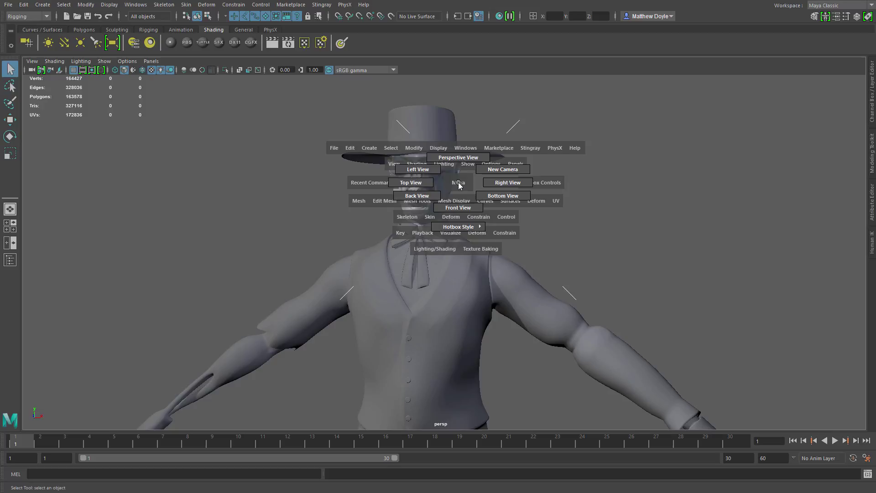
click(589, 177)
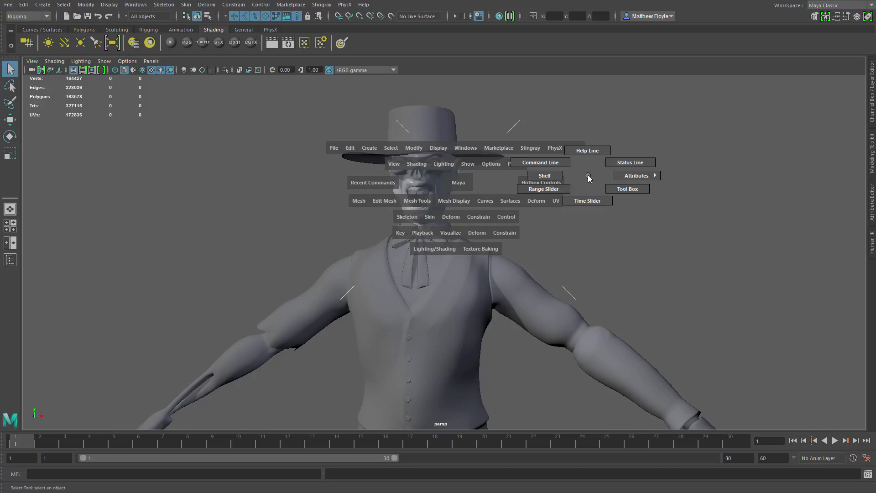
click(588, 150)
key(space)
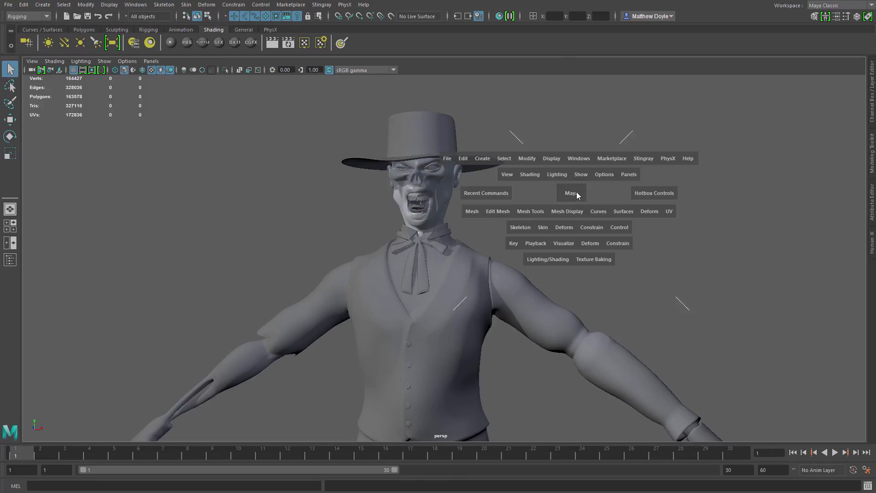
drag(692, 178, 656, 193)
key(space)
key(space)
key(space)
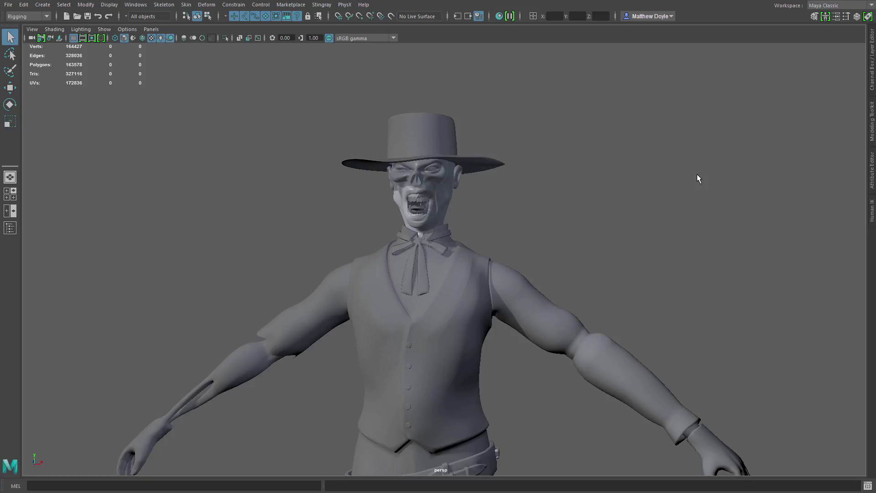
Step: Open the Outliner, dock it along the left side of the viewport, and expand the Channel Box / Layer Editor
click(135, 5)
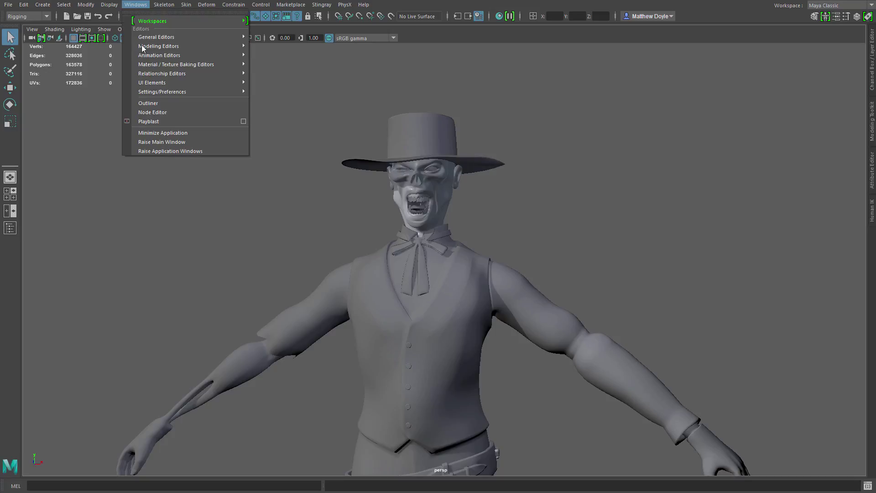
click(163, 103)
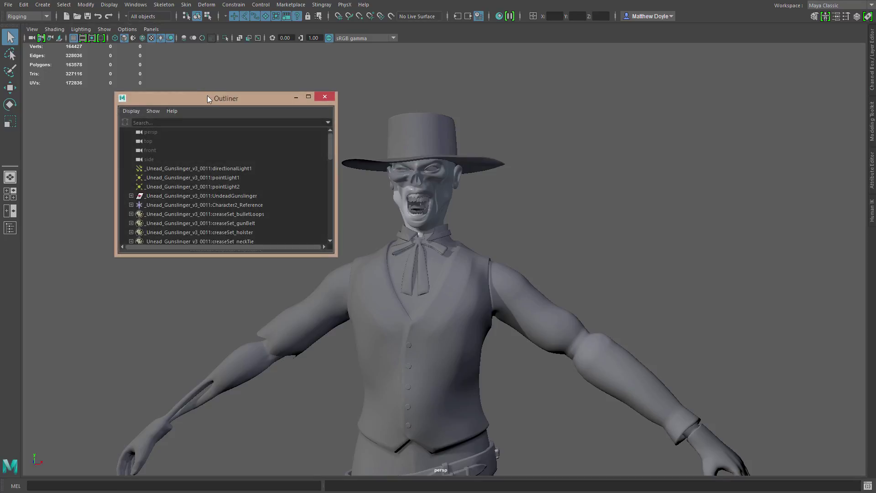
drag(208, 98, 21, 97)
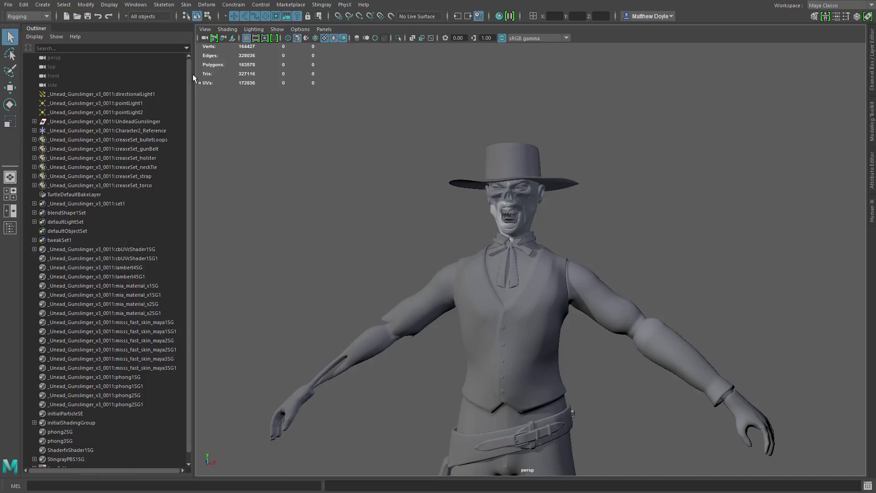
click(872, 81)
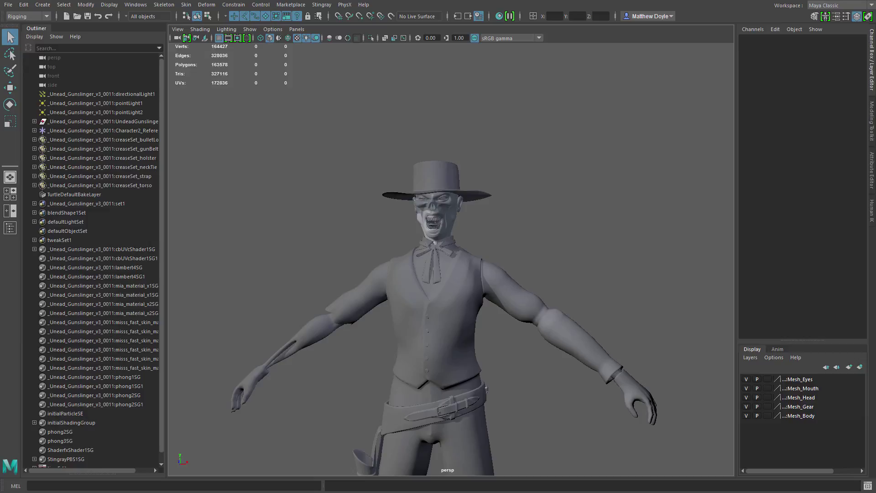
Step: Save the current layout as a custom workspace named MyWorkspace
click(136, 4)
mouse_move(152, 21)
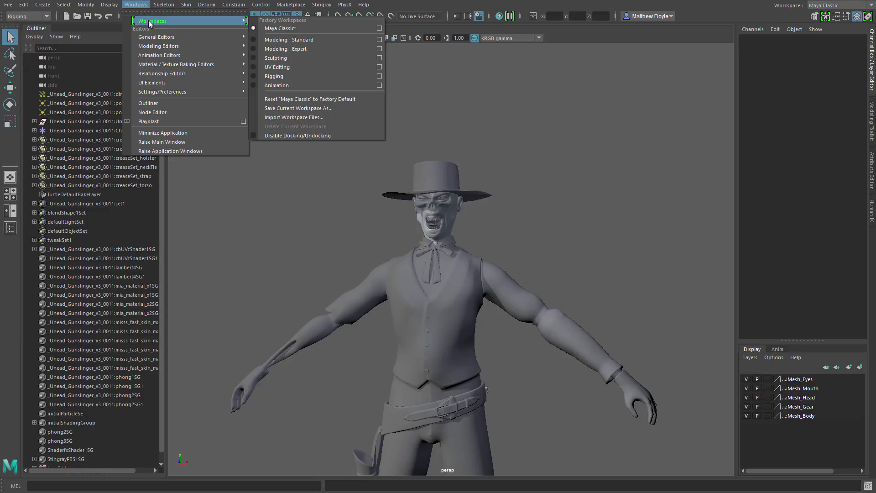
click(310, 109)
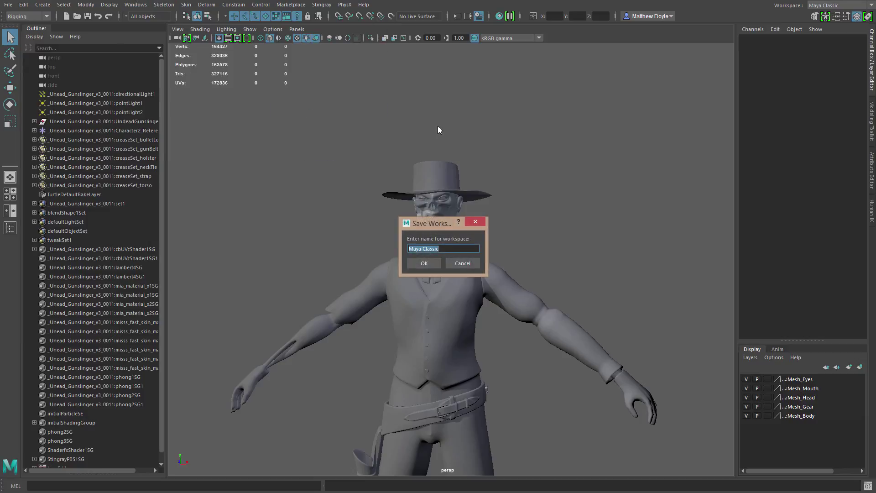
text(MyWorkspace)
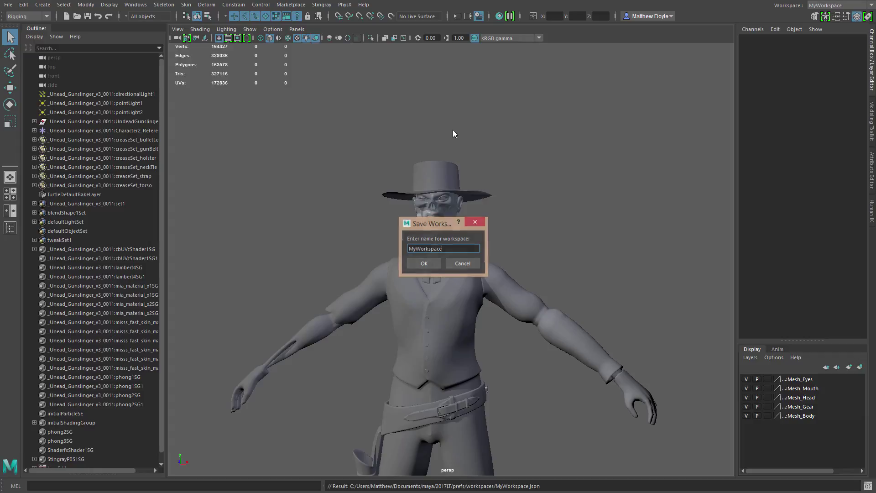
key(Return)
Step: Switch to the Rigging workspace and return to the custom MyWorkspace layout
click(816, 5)
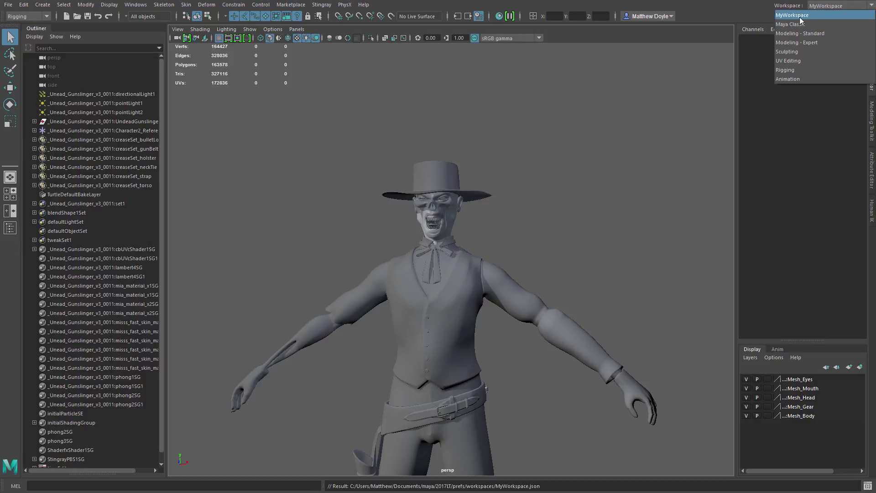
click(787, 70)
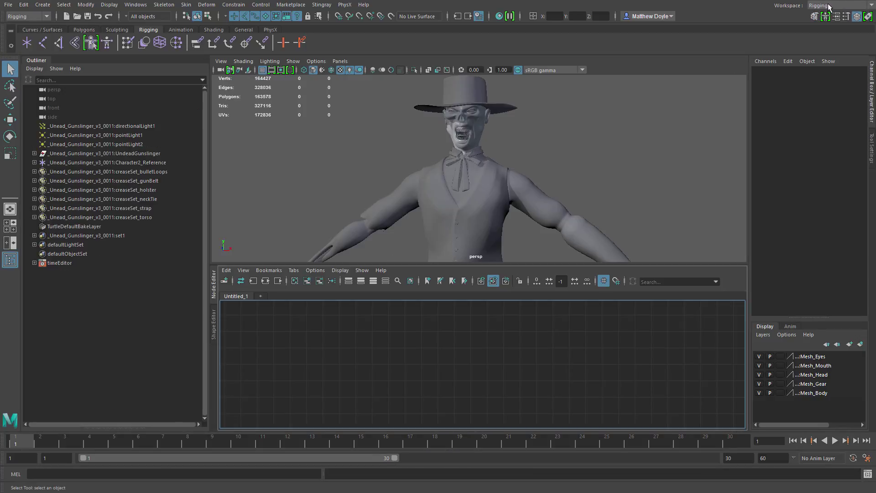
click(812, 8)
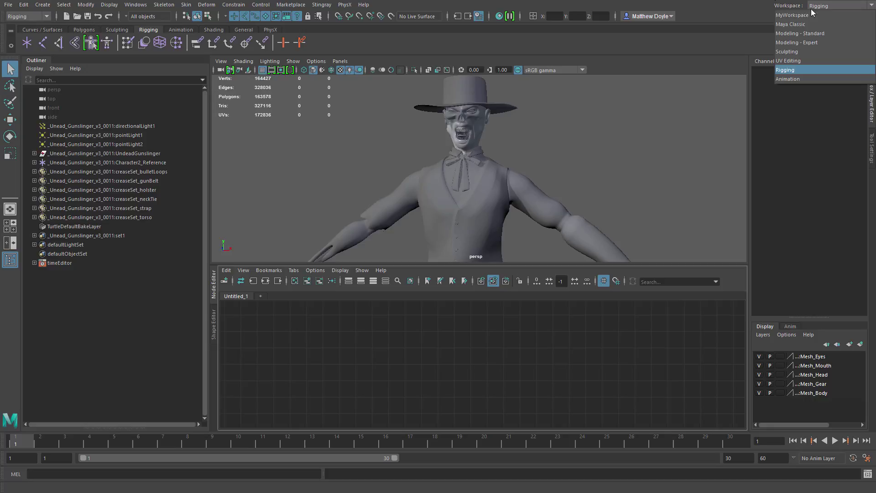
click(793, 16)
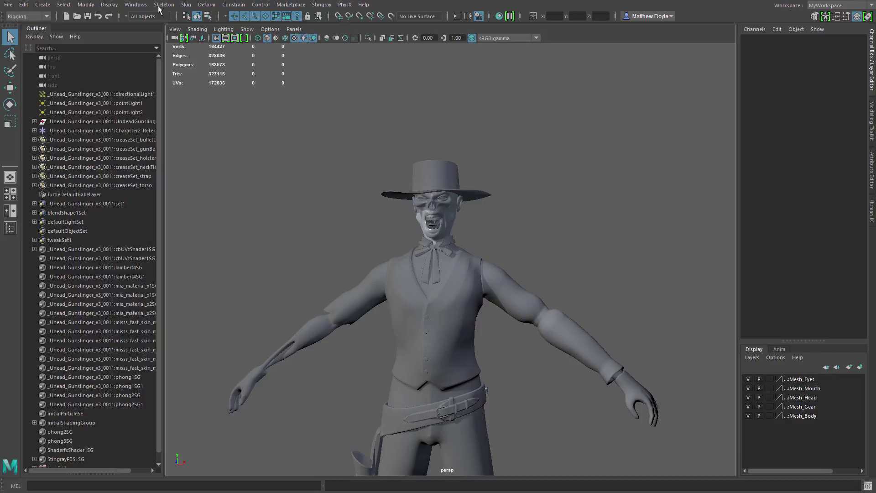
Step: Open the layout options for MyWorkspace and try linking the Maya_Default hotkey set to it
click(132, 6)
mouse_move(151, 21)
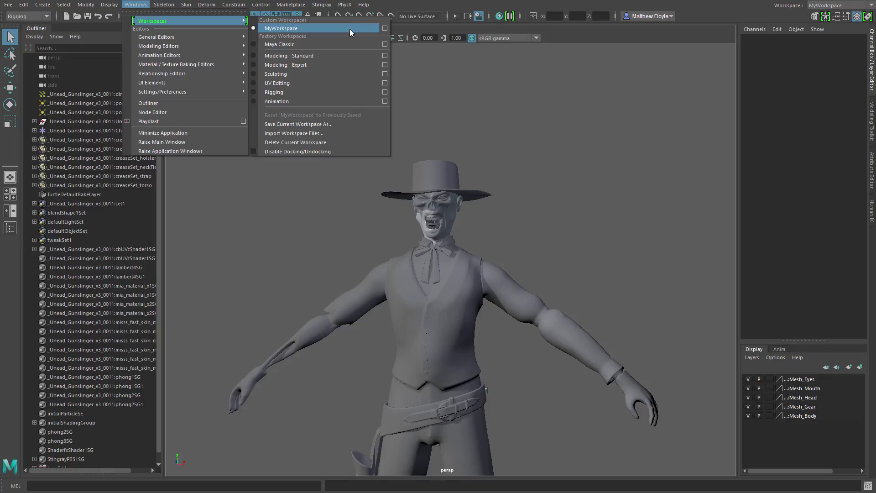
click(385, 28)
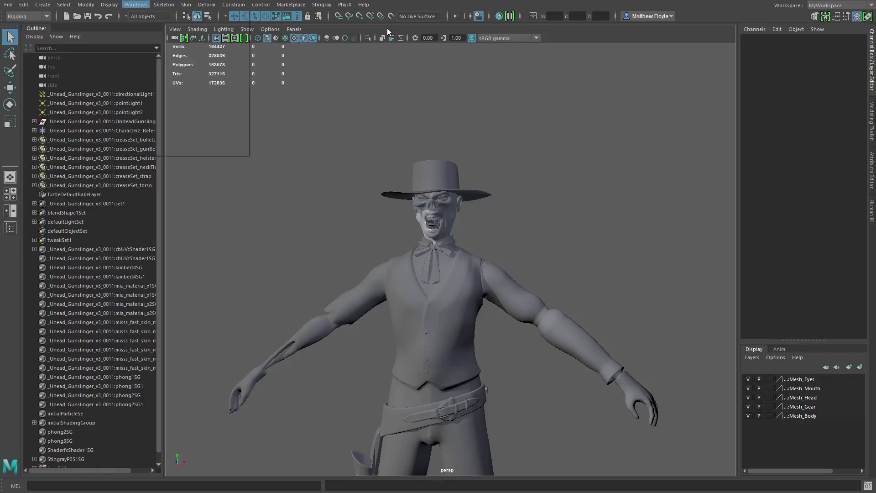
drag(534, 118, 491, 118)
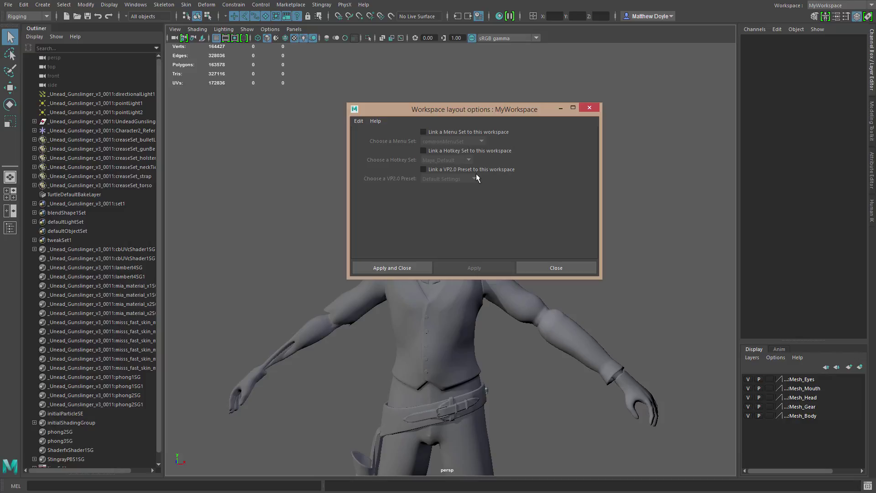
click(423, 151)
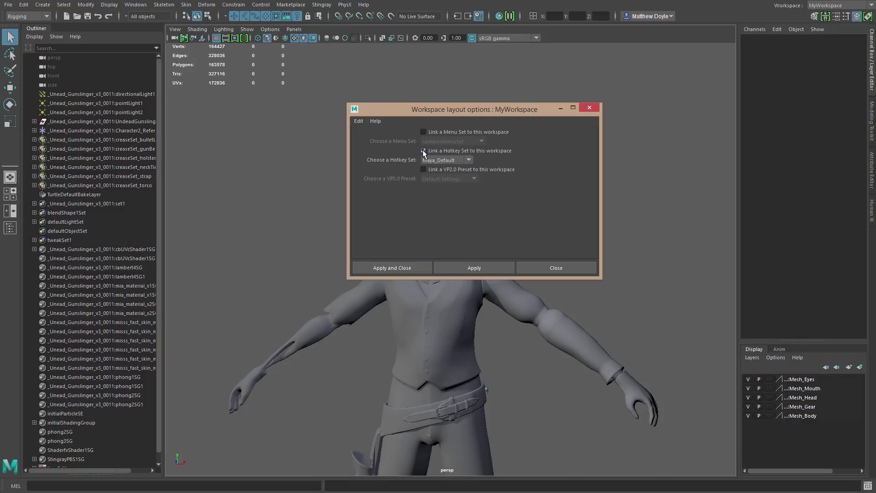
click(465, 158)
click(488, 157)
click(448, 158)
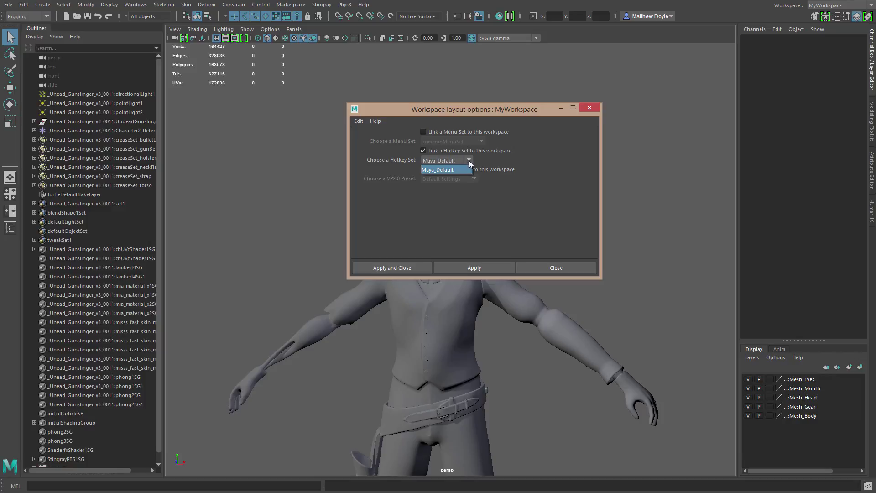
click(478, 160)
Step: Try linking a VP2.0 preset to MyWorkspace, and close the layout options without applying
click(420, 170)
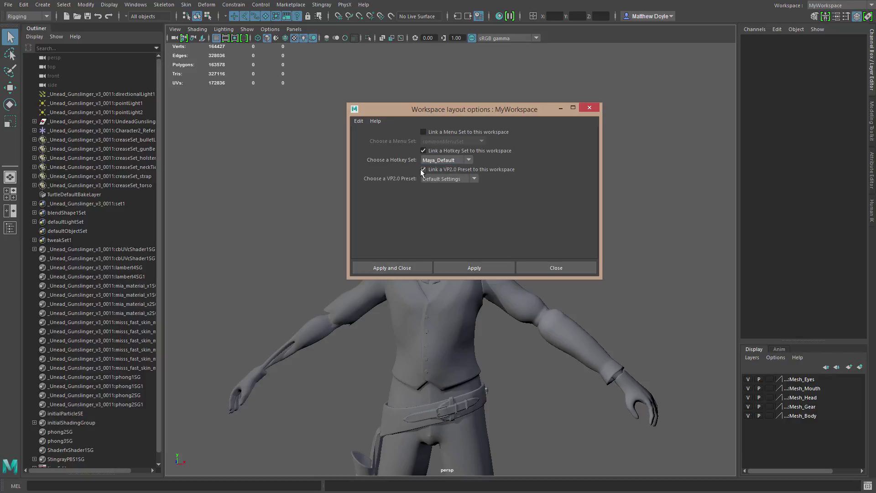
click(475, 179)
click(471, 187)
click(540, 267)
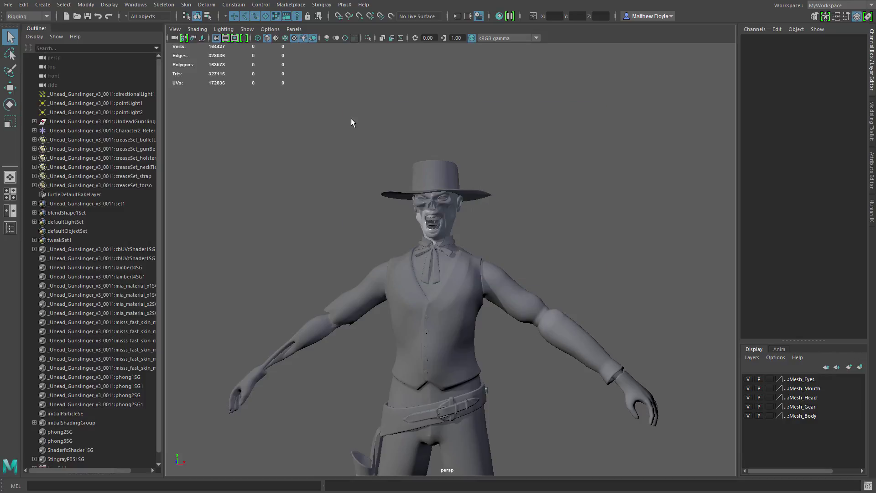
Step: Save the current Viewport 2.0 settings as a preset named MyVP2Preset
click(293, 29)
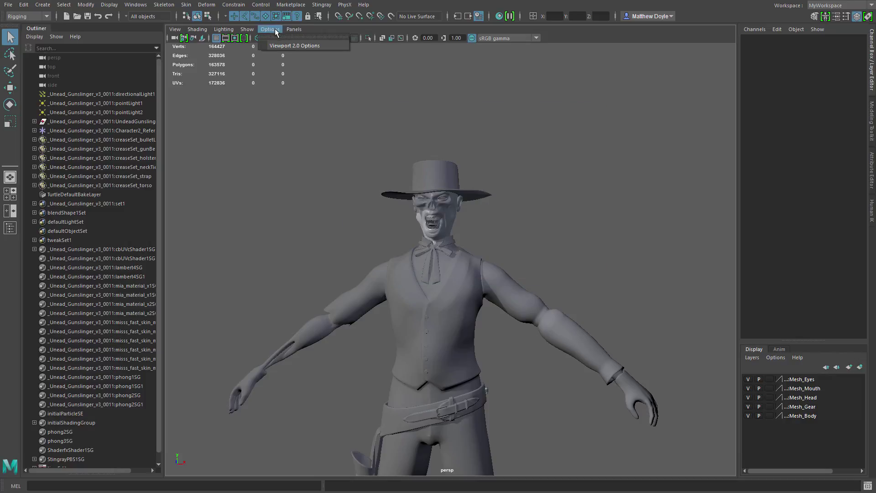
click(343, 45)
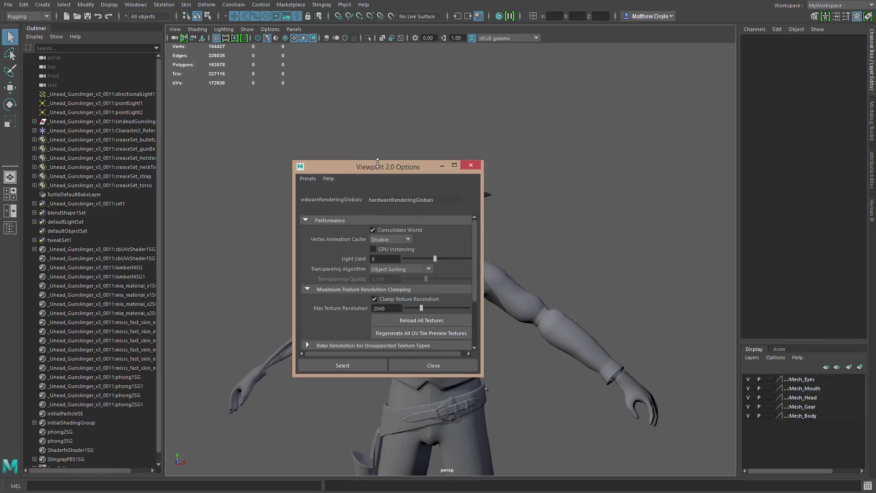
drag(377, 163, 531, 130)
click(462, 144)
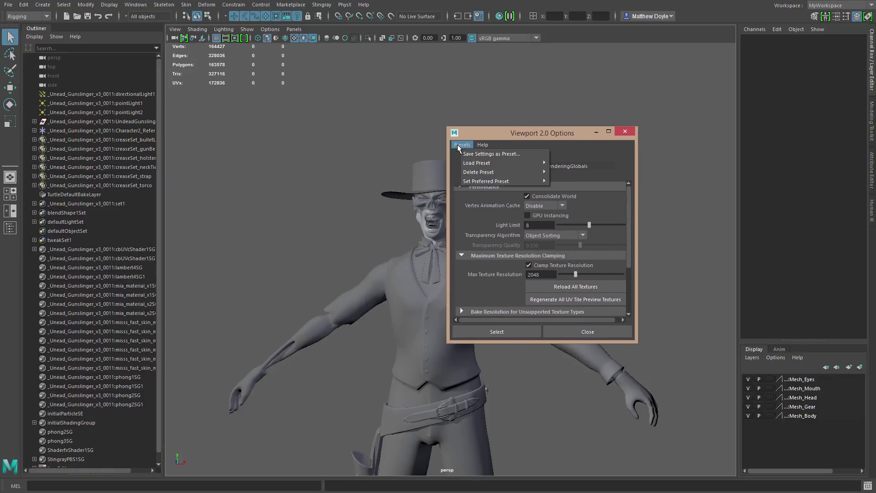
click(492, 155)
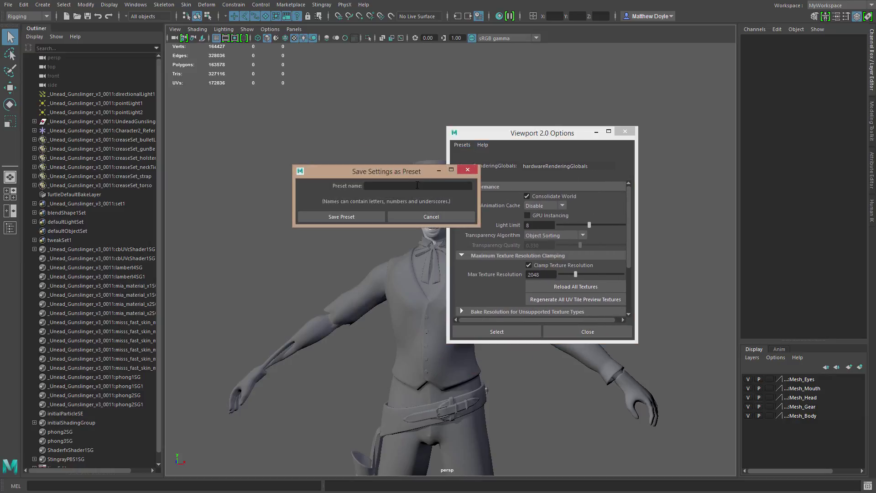
text(MyVP2Preset)
click(363, 216)
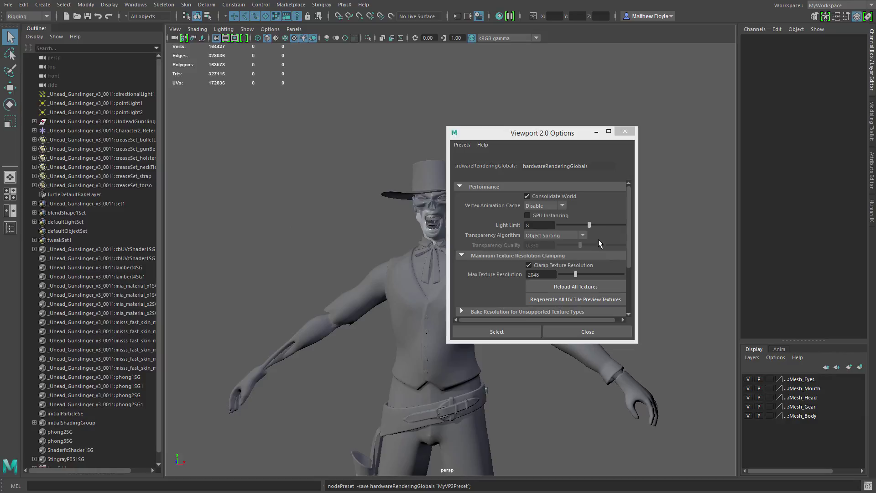
Step: Link the VP2.0 preset MyVP2Preset to MyWorkspace in its layout options, then apply and close them
click(142, 6)
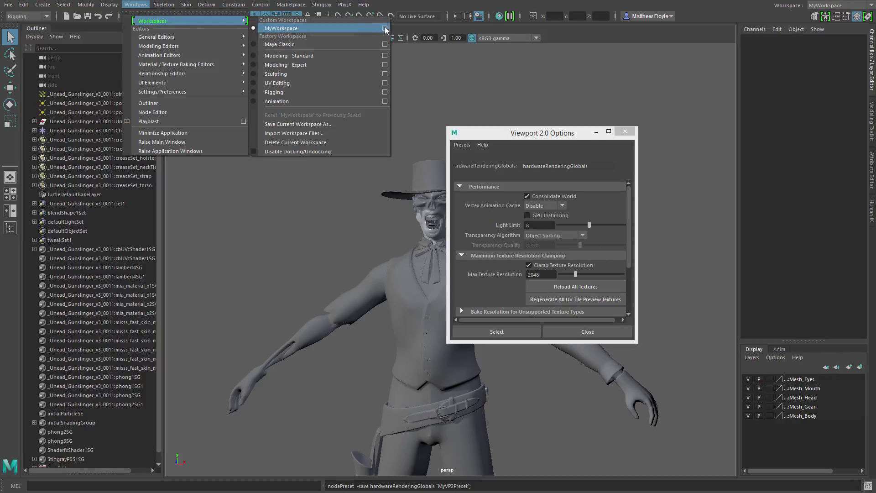
click(385, 30)
click(423, 170)
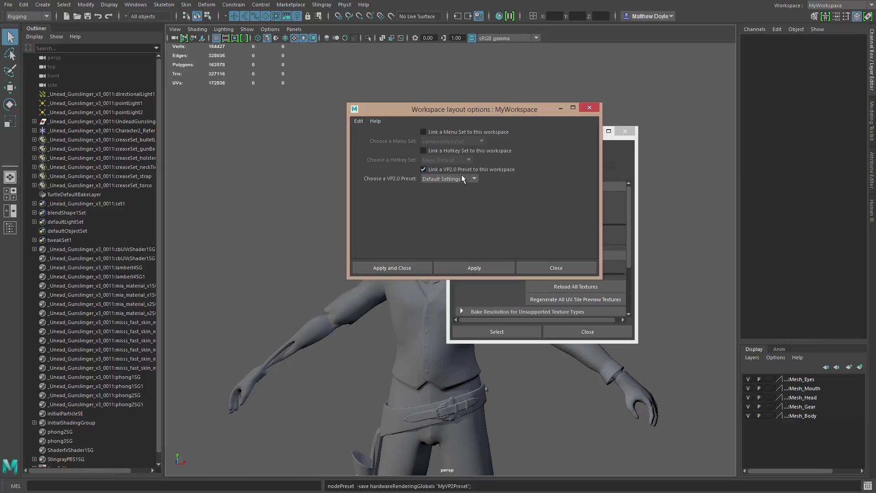
click(471, 180)
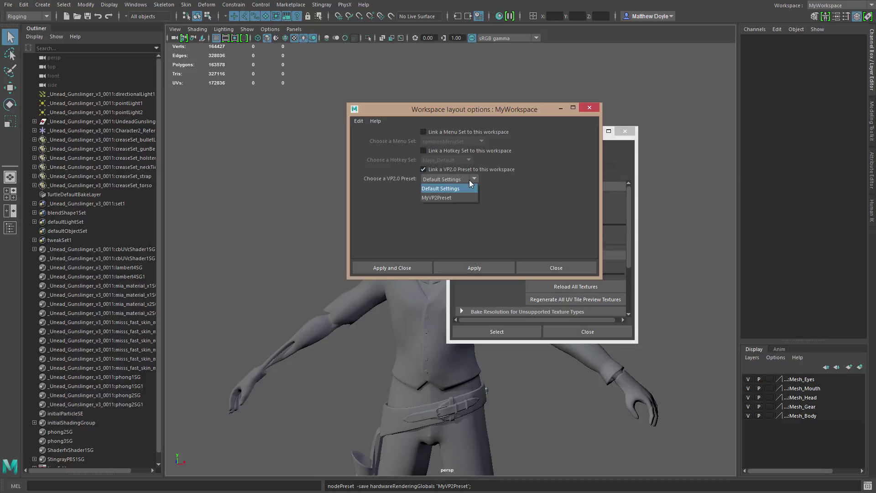
click(437, 198)
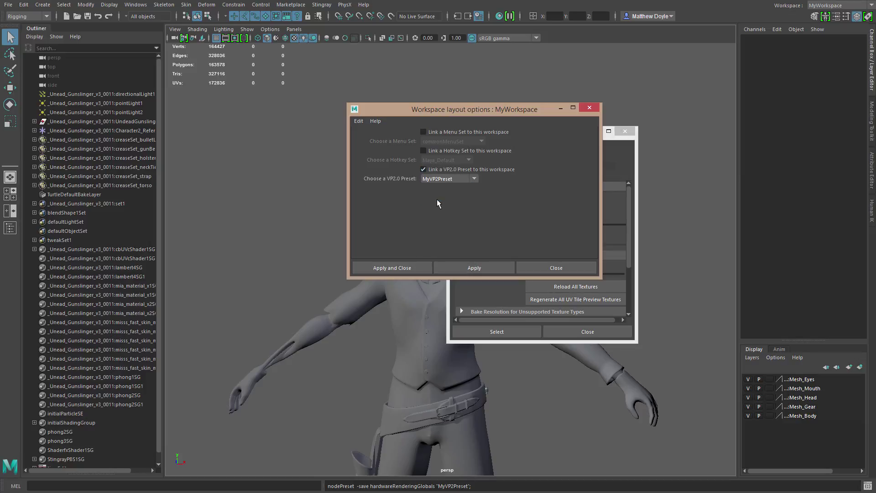
click(424, 268)
Step: Reopen the MyWorkspace layout options to review the linked menu set, hotkey set and VP2.0 preset settings, and close them
click(136, 5)
mouse_move(144, 25)
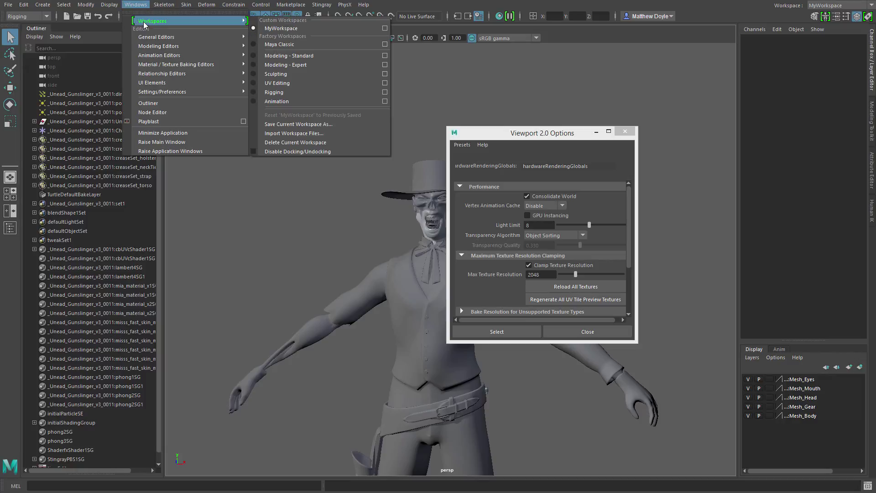
click(384, 28)
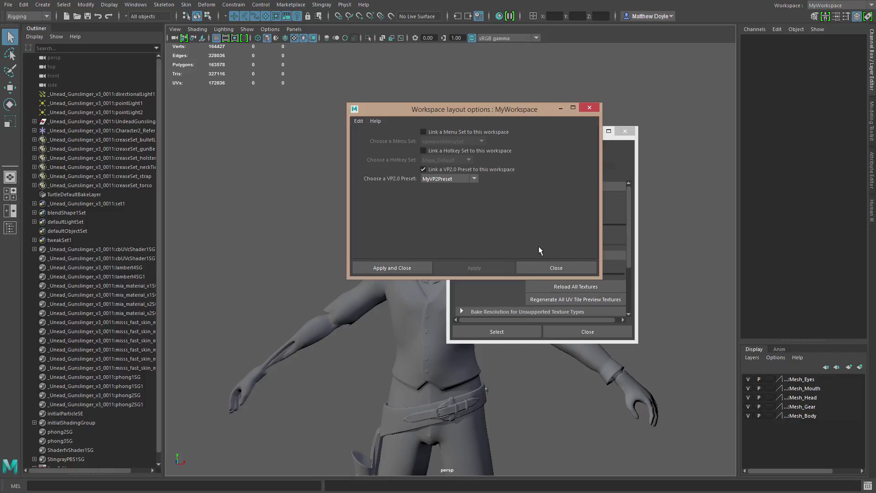
click(542, 268)
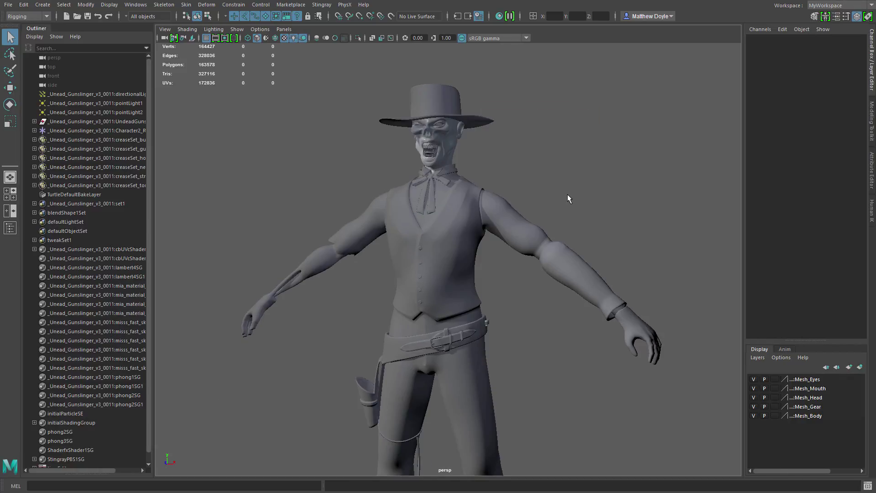
Step: Select the character's torso mesh and switch to the UV Editing workspace to view its UV layout
click(515, 214)
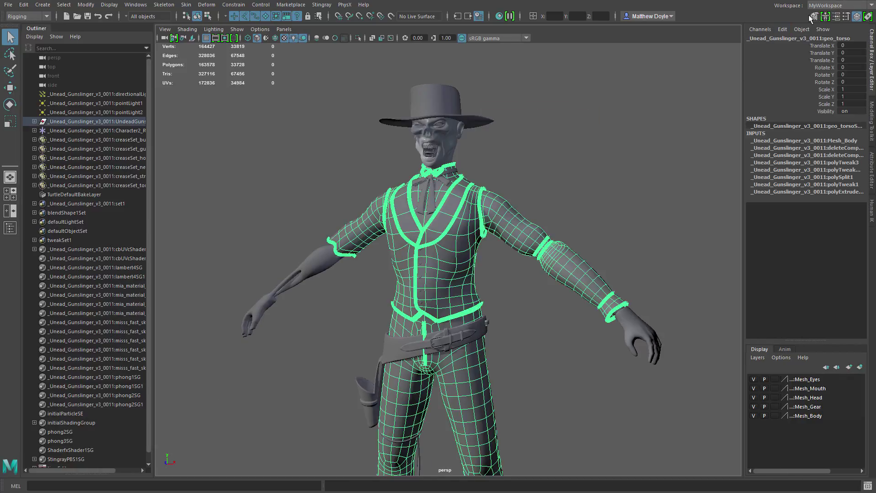
click(827, 6)
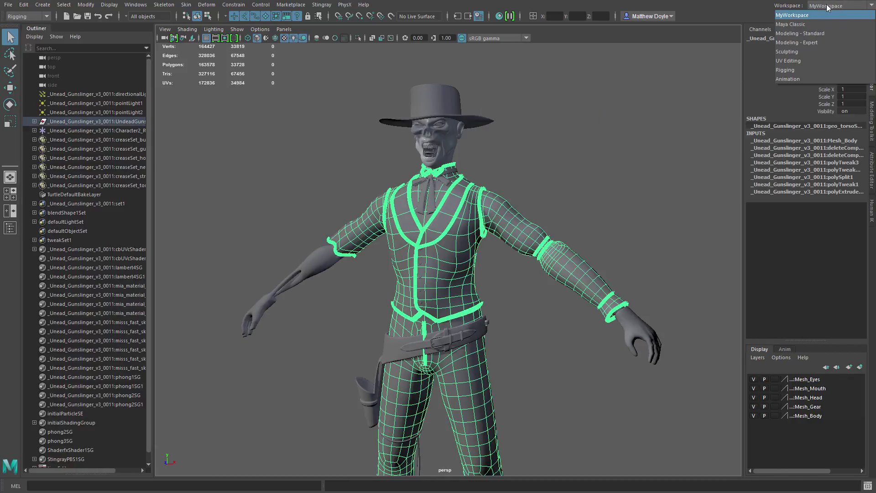
click(796, 66)
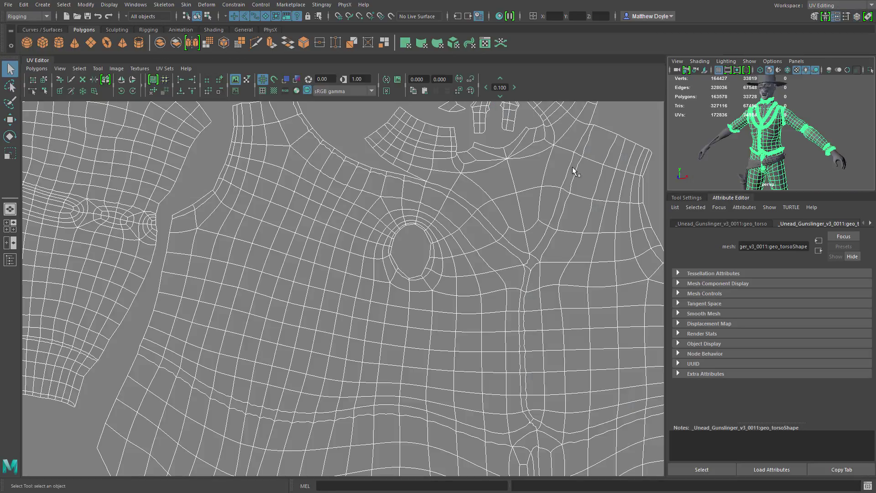
scroll(432, 238, down, 5)
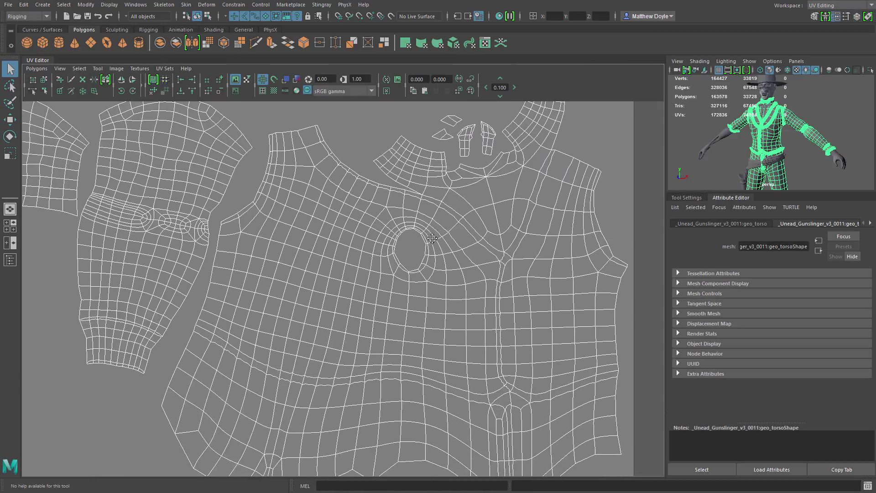